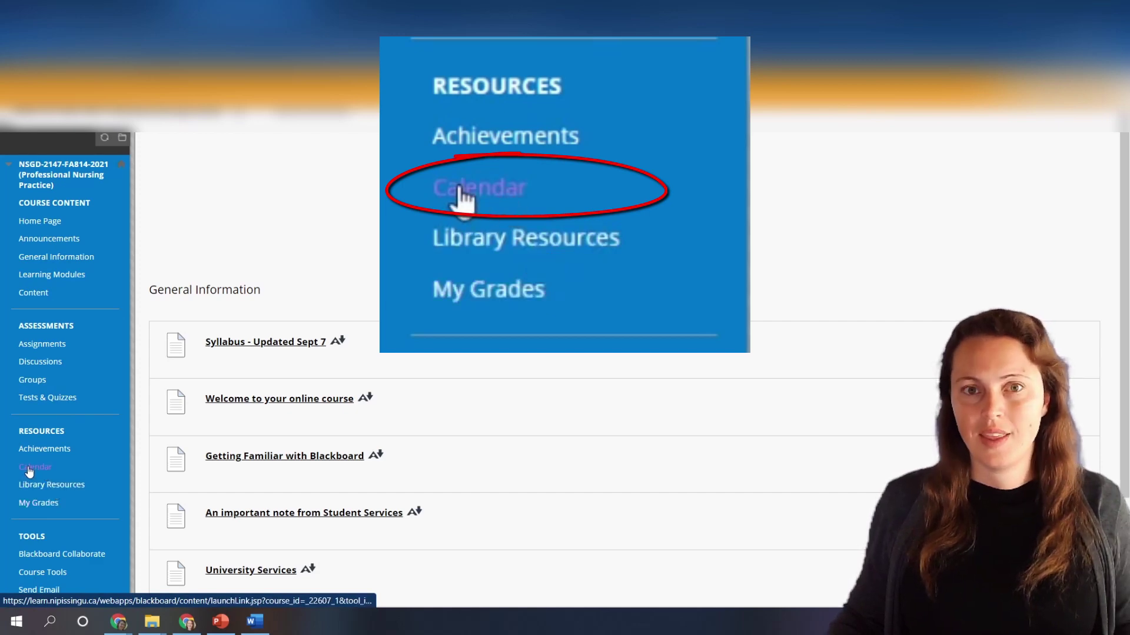
# Open the course Calendar from the Resources section of the course menu.
pyautogui.click(29, 469)
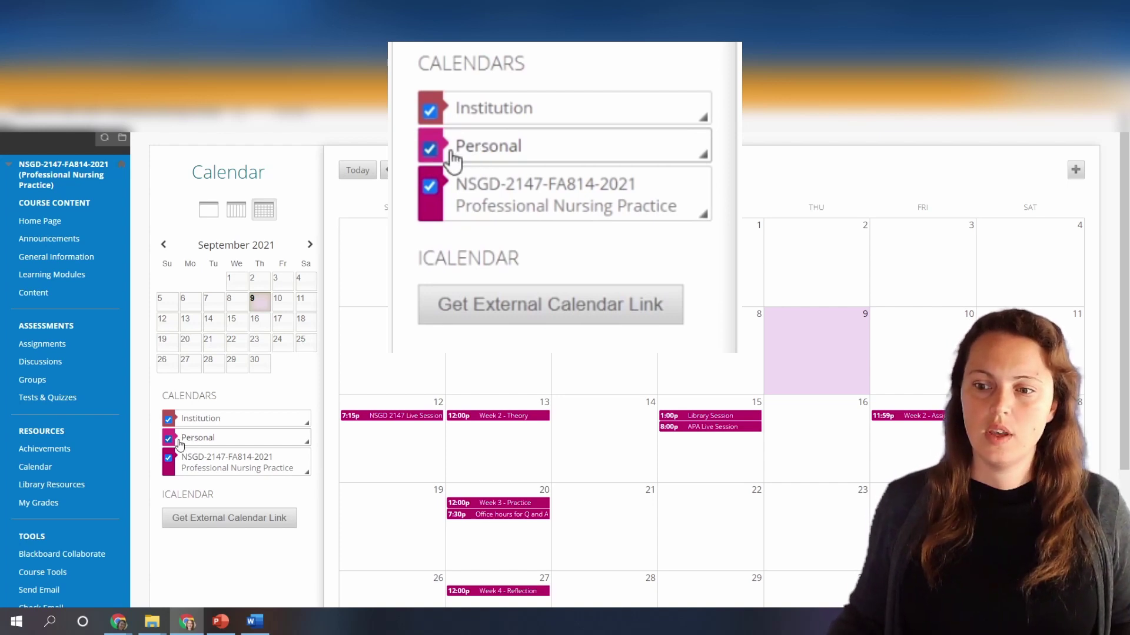
# Hide the Personal and Institution calendars, then generate and copy the course's external iCal link.
pyautogui.click(168, 439)
pyautogui.click(169, 420)
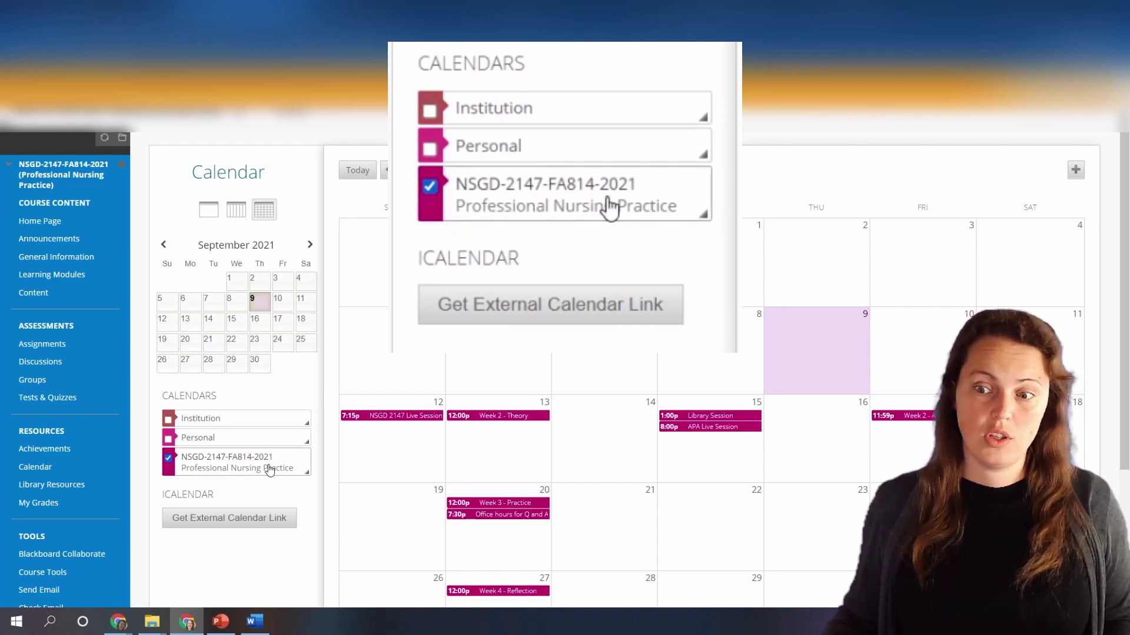
pyautogui.scroll(-1, 228, 471)
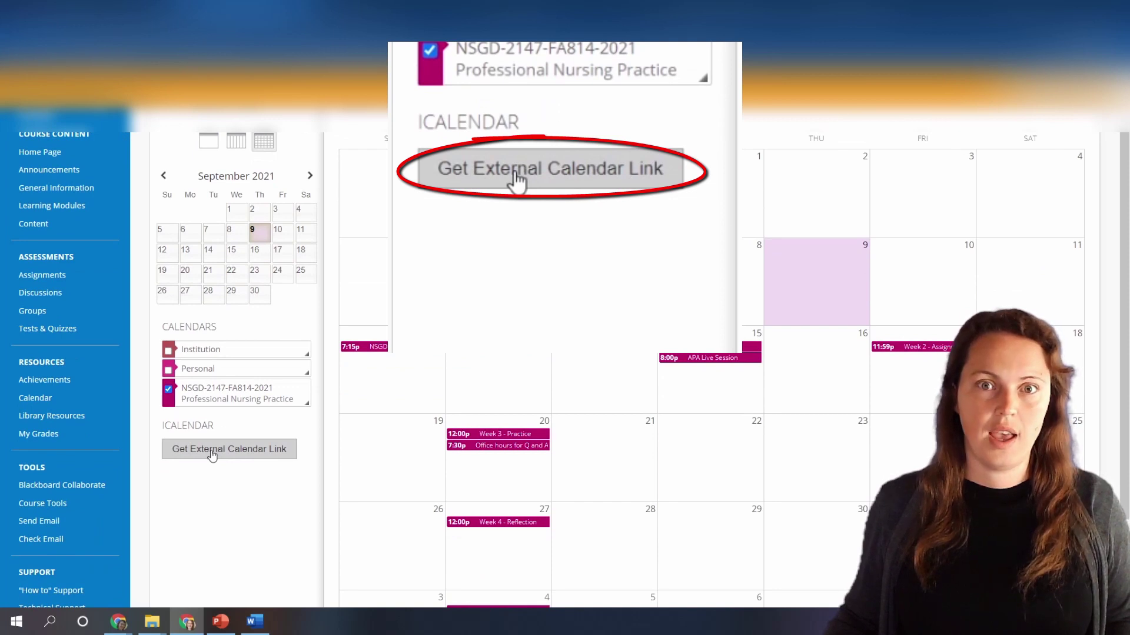
pyautogui.click(212, 453)
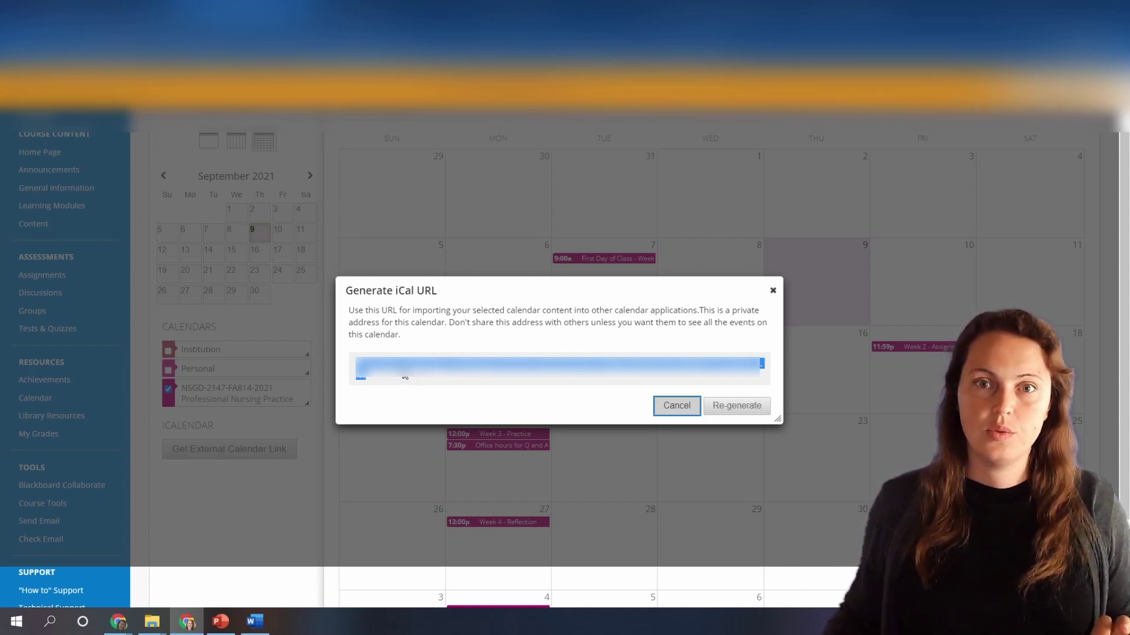
pyautogui.hotkey('ctrl', 'c')
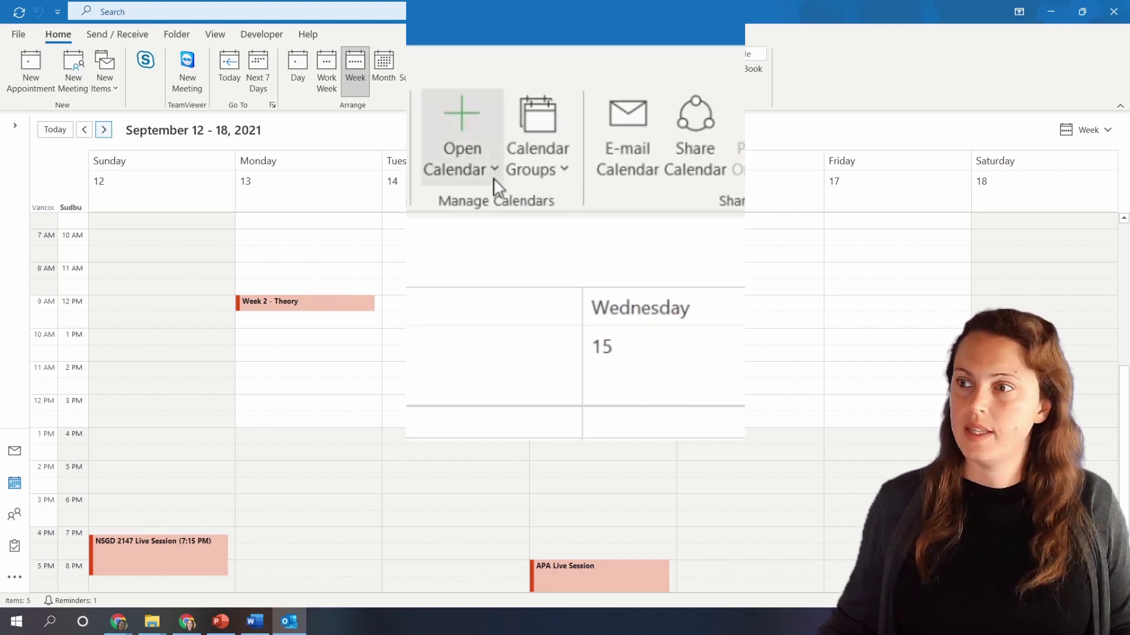
# Subscribe Outlook to the pasted Blackboard iCal link as an internet calendar.
pyautogui.click(493, 177)
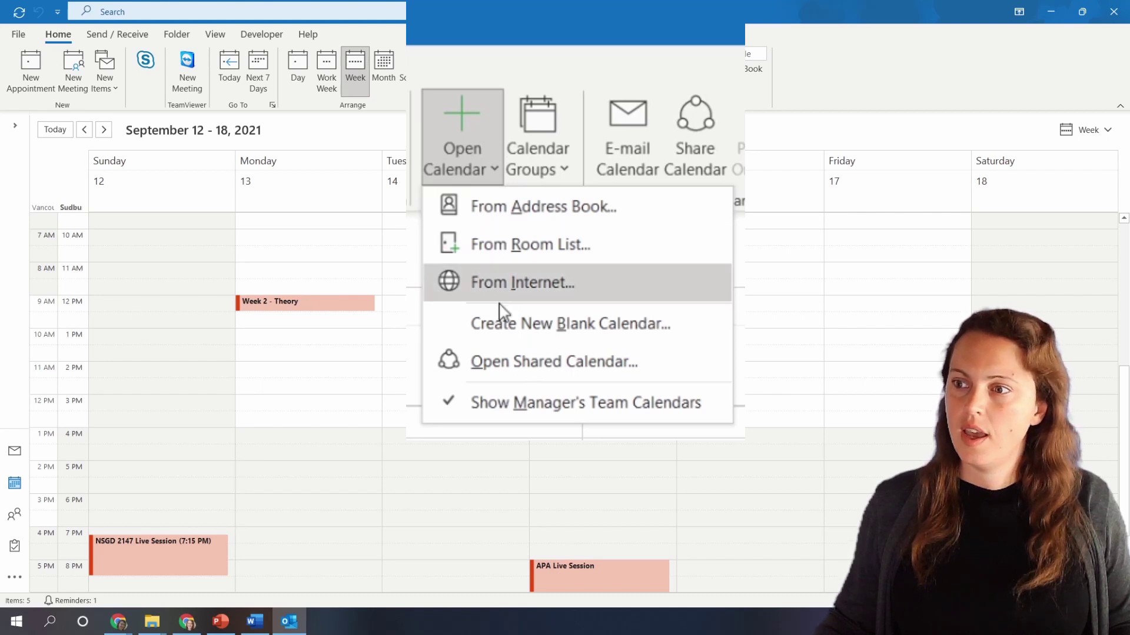
pyautogui.click(489, 152)
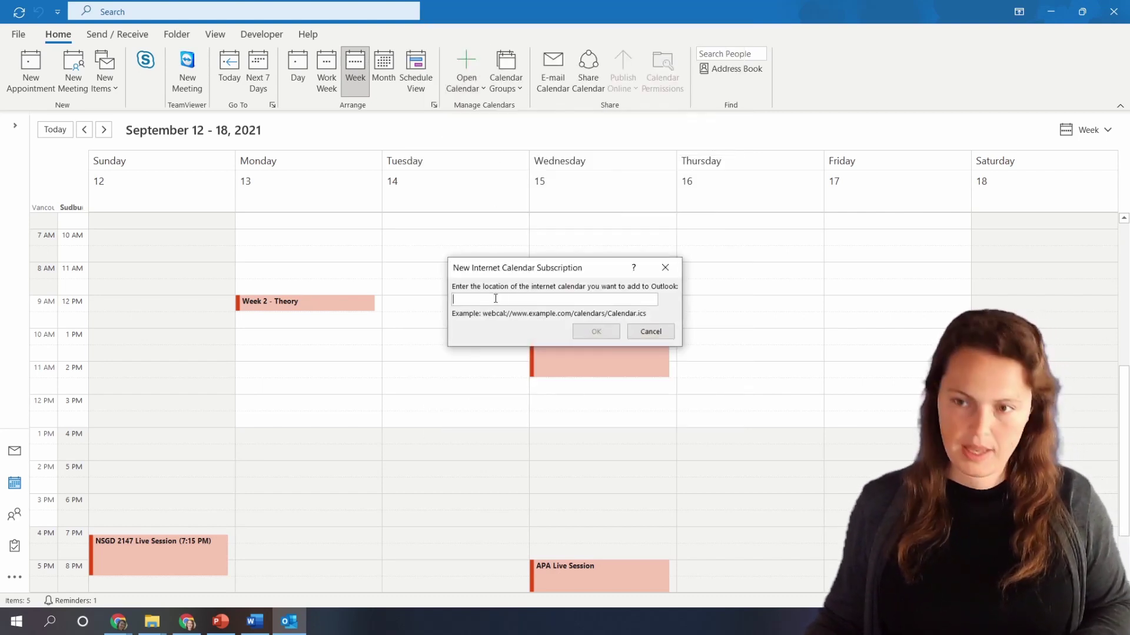
pyautogui.hotkey('ctrl', 'v')
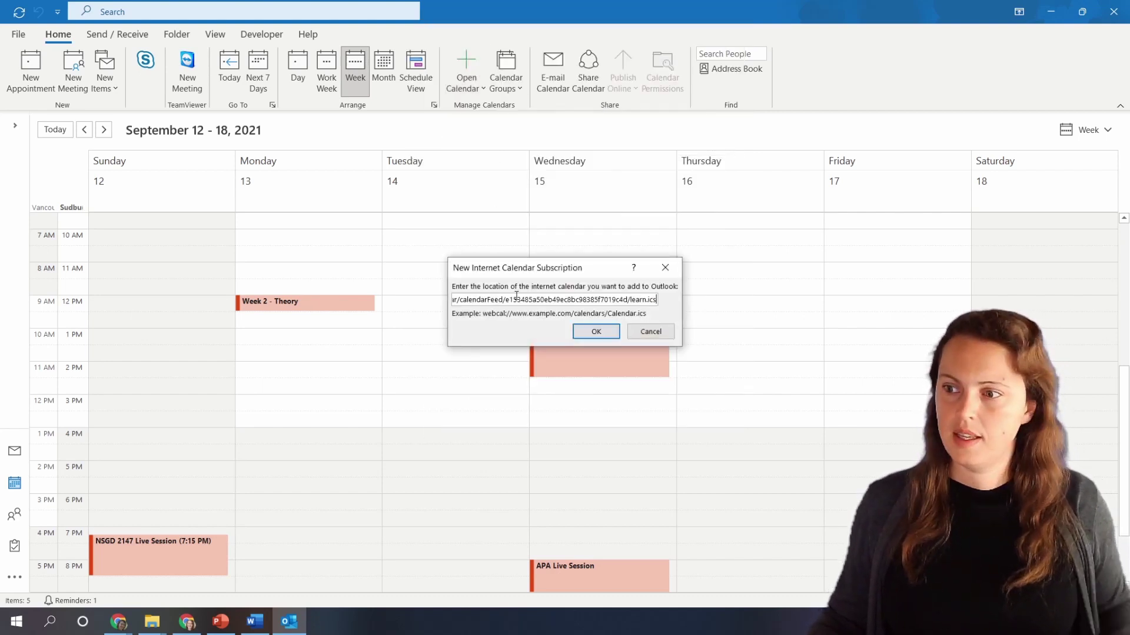
pyautogui.click(597, 332)
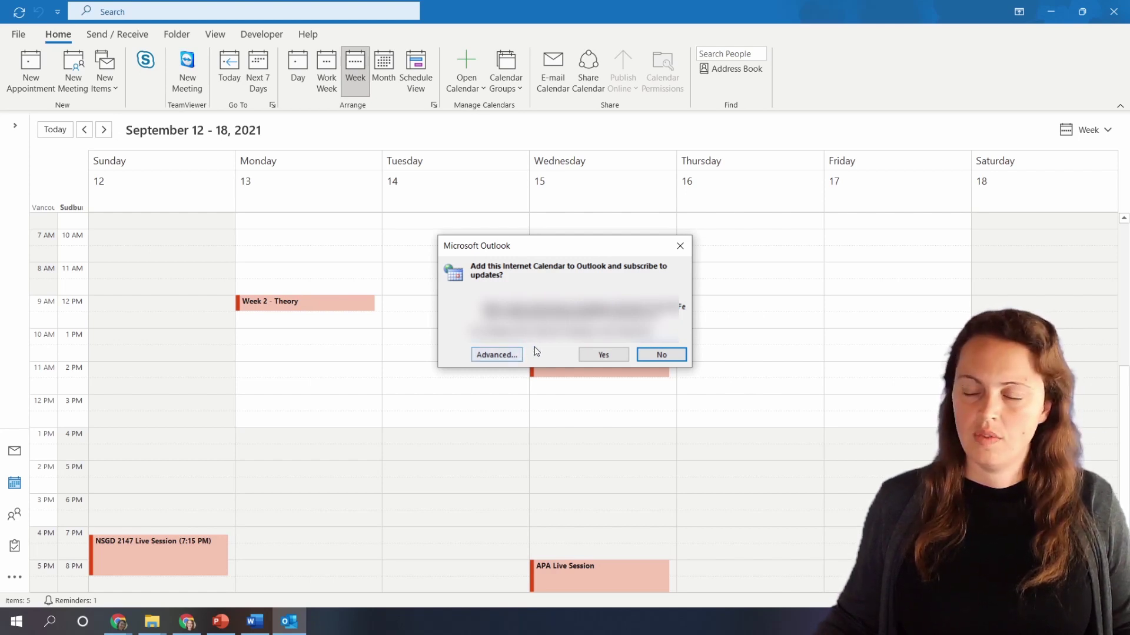
pyautogui.click(616, 354)
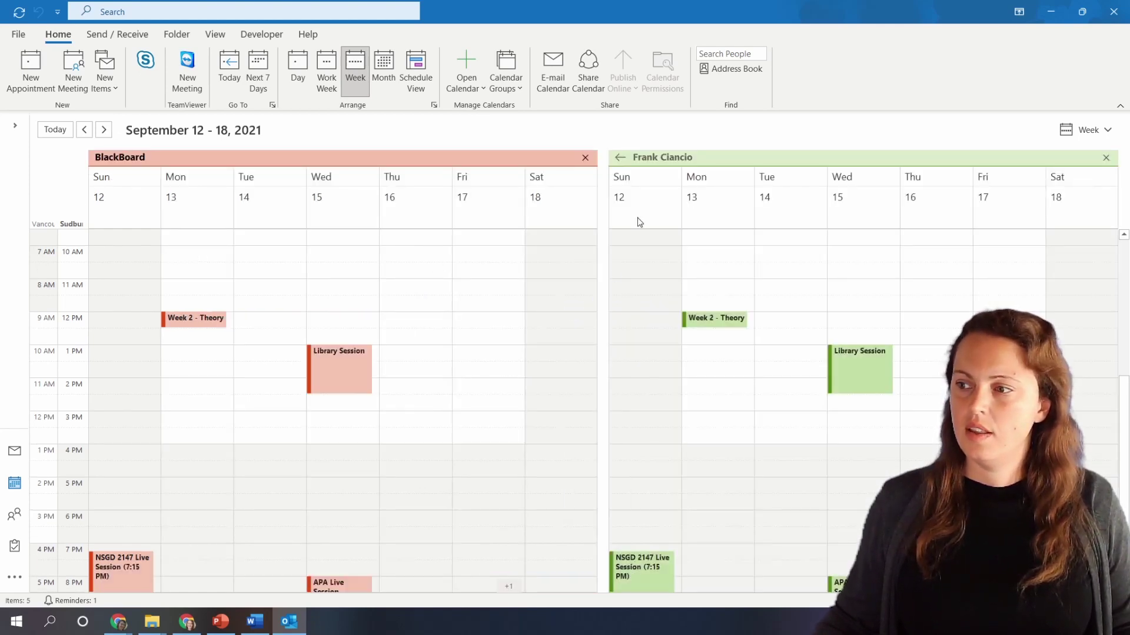
# Rename the subscribed Outlook calendar to 'Course Code' and minimize Outlook.
pyautogui.rightClick(647, 160)
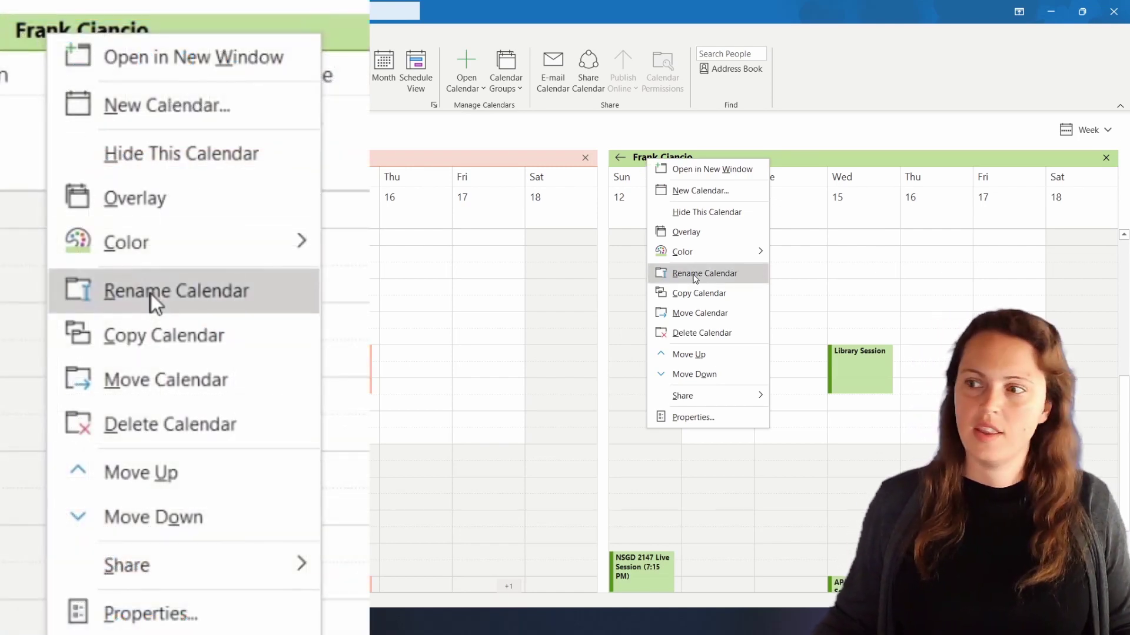
pyautogui.click(695, 274)
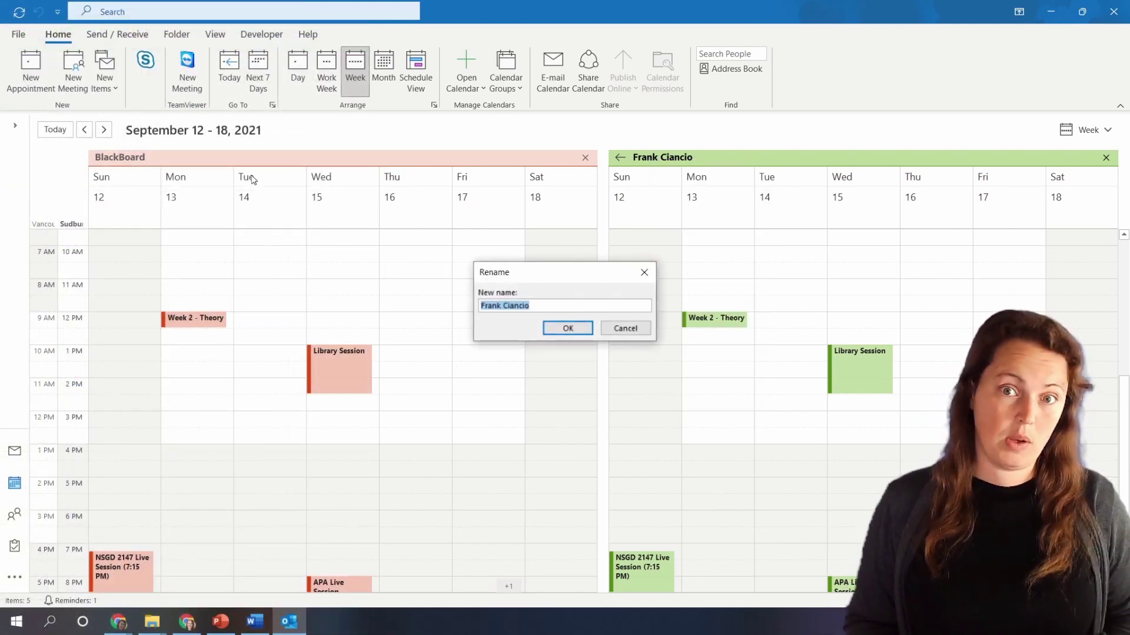
pyautogui.hotkey('ctrl', 'v')
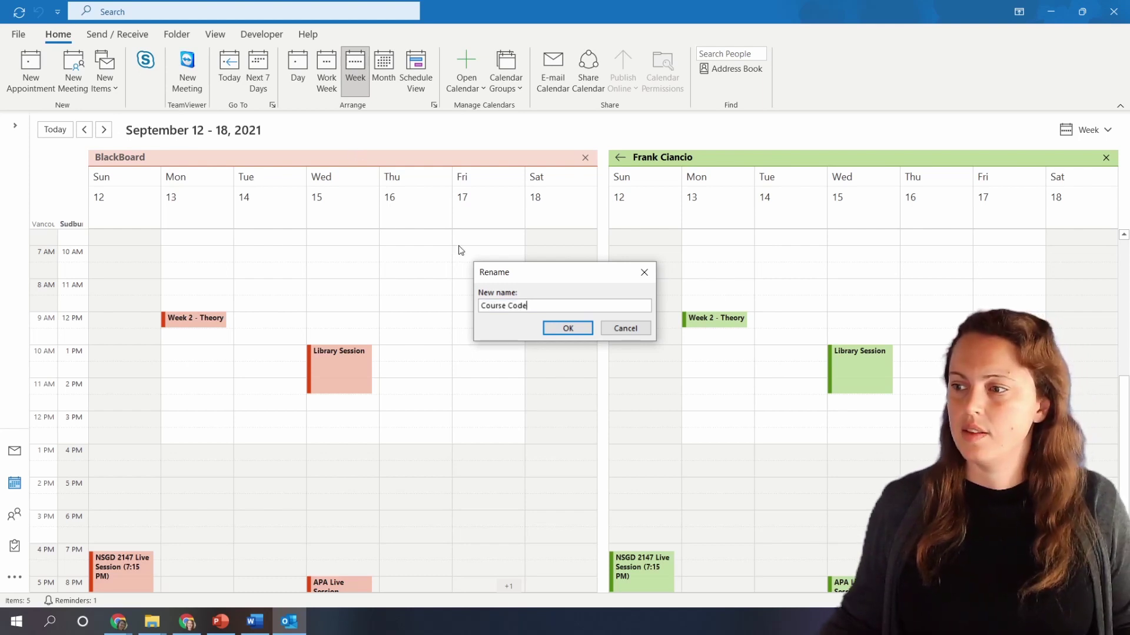
pyautogui.click(561, 330)
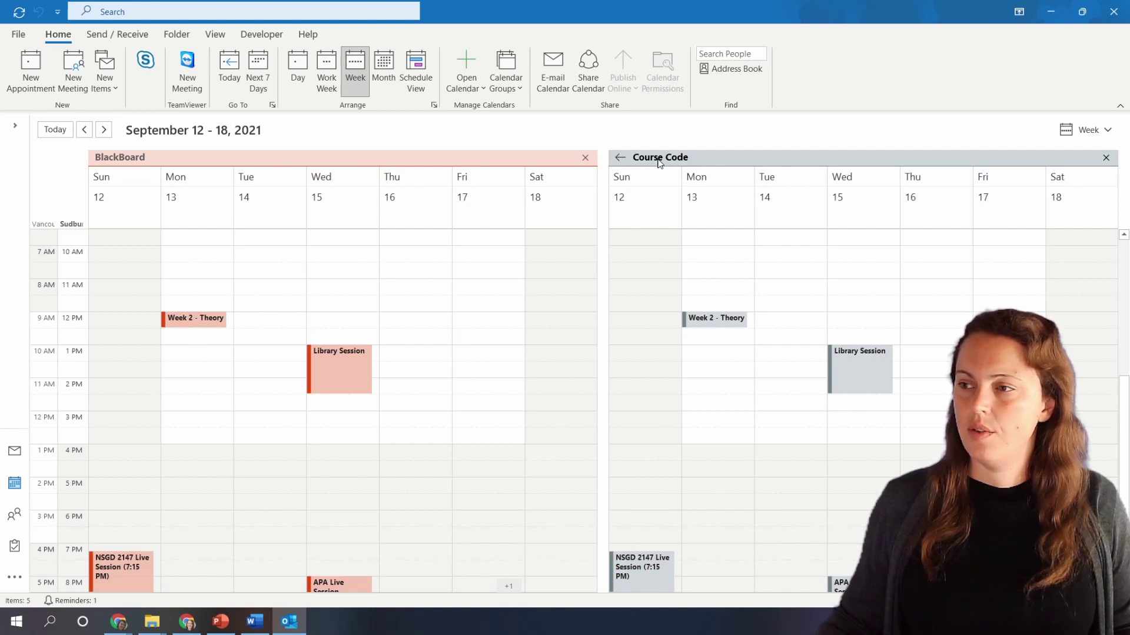
pyautogui.click(1058, 17)
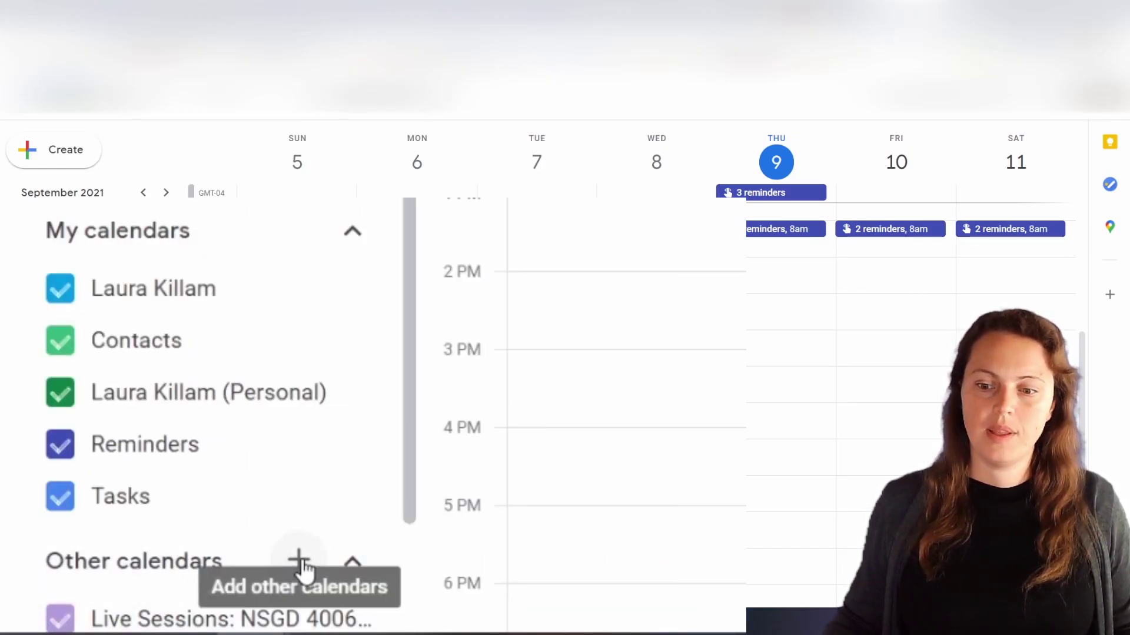
# Add the pasted Blackboard iCal URL to Google Calendar as a calendar from URL.
pyautogui.click(302, 564)
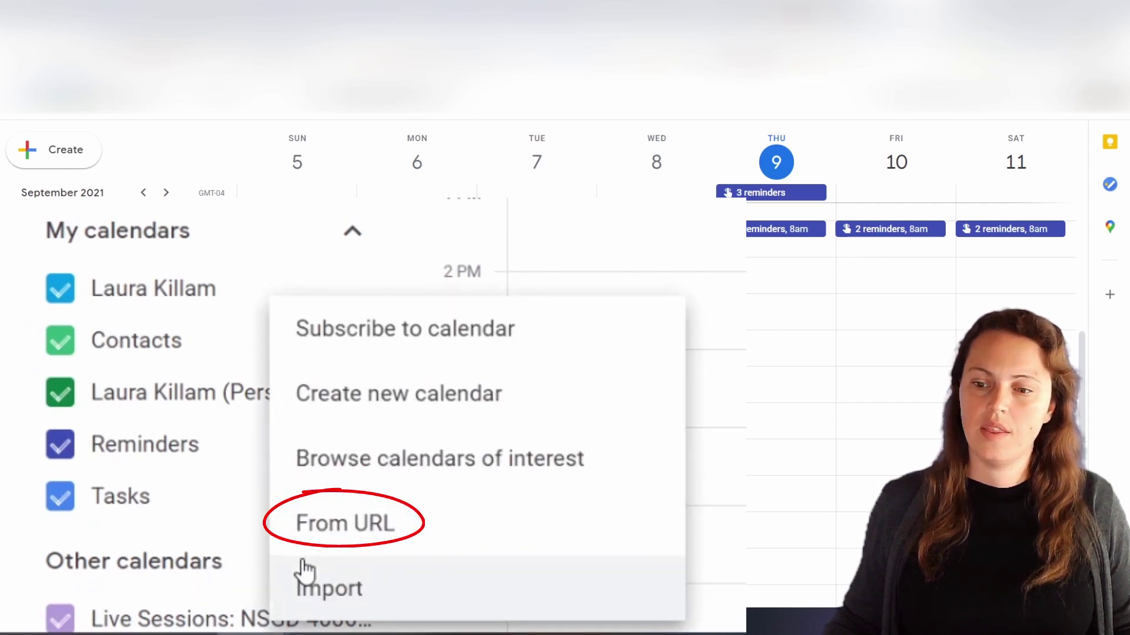
pyautogui.click(367, 527)
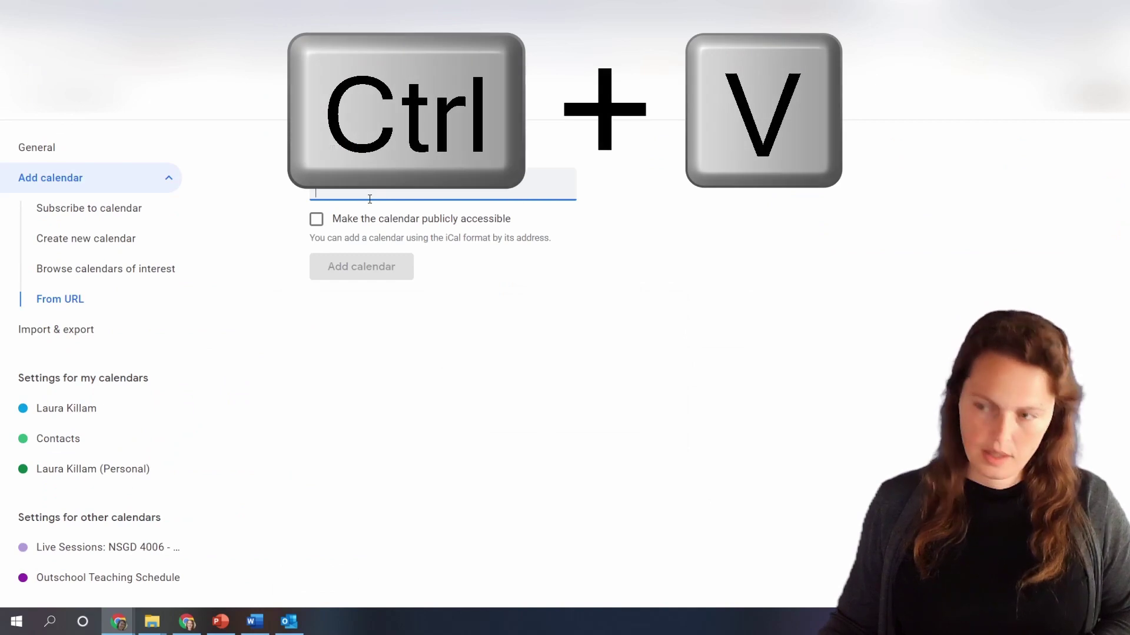
pyautogui.hotkey('ctrl', 'v')
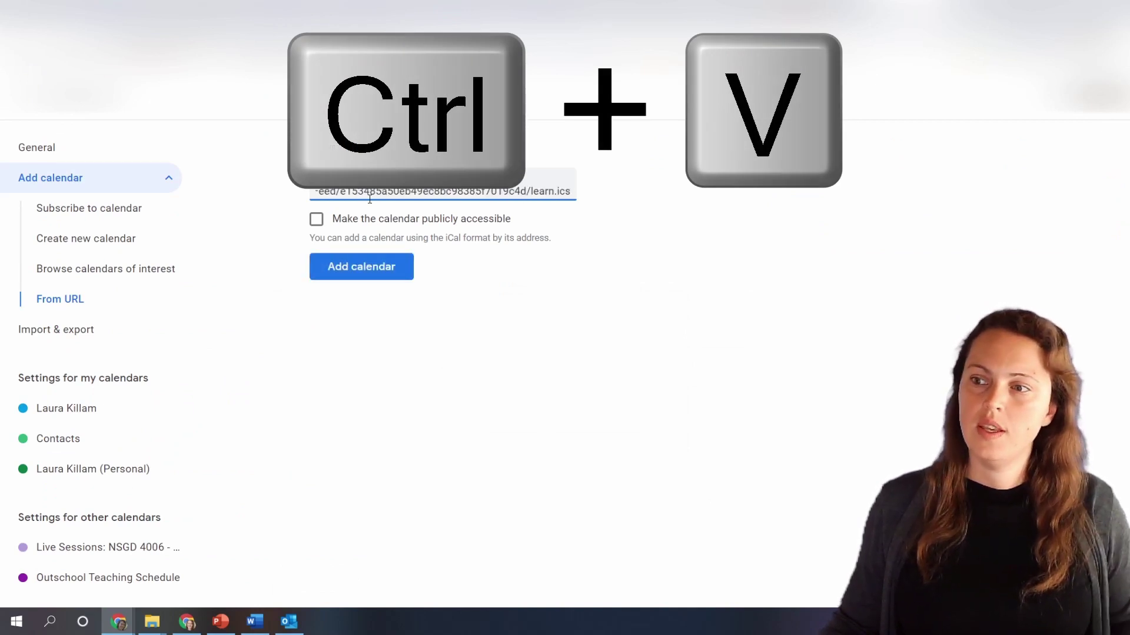
pyautogui.click(353, 269)
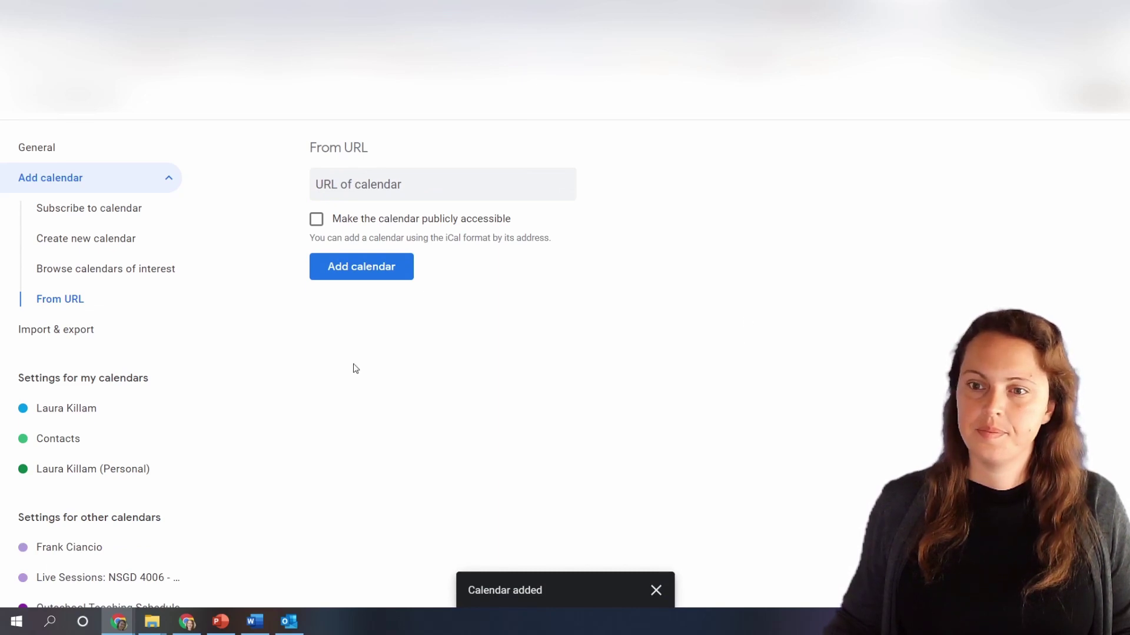
# Back in week view, check the First Day of Class event and advance to September 12–18.
pyautogui.click(26, 91)
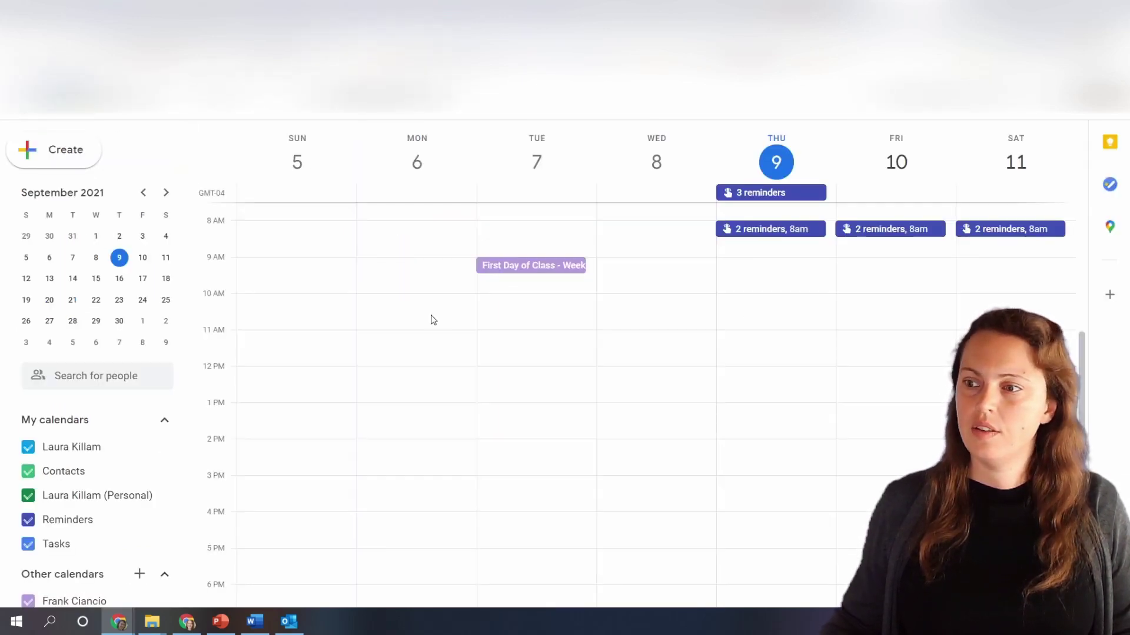
pyautogui.click(528, 272)
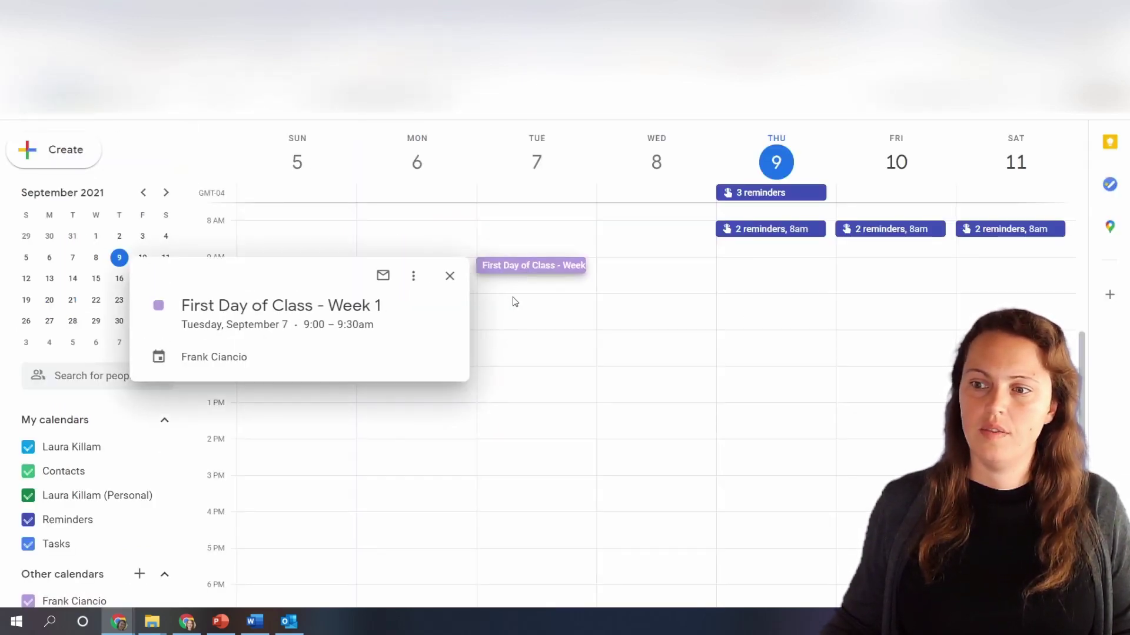
pyautogui.click(486, 284)
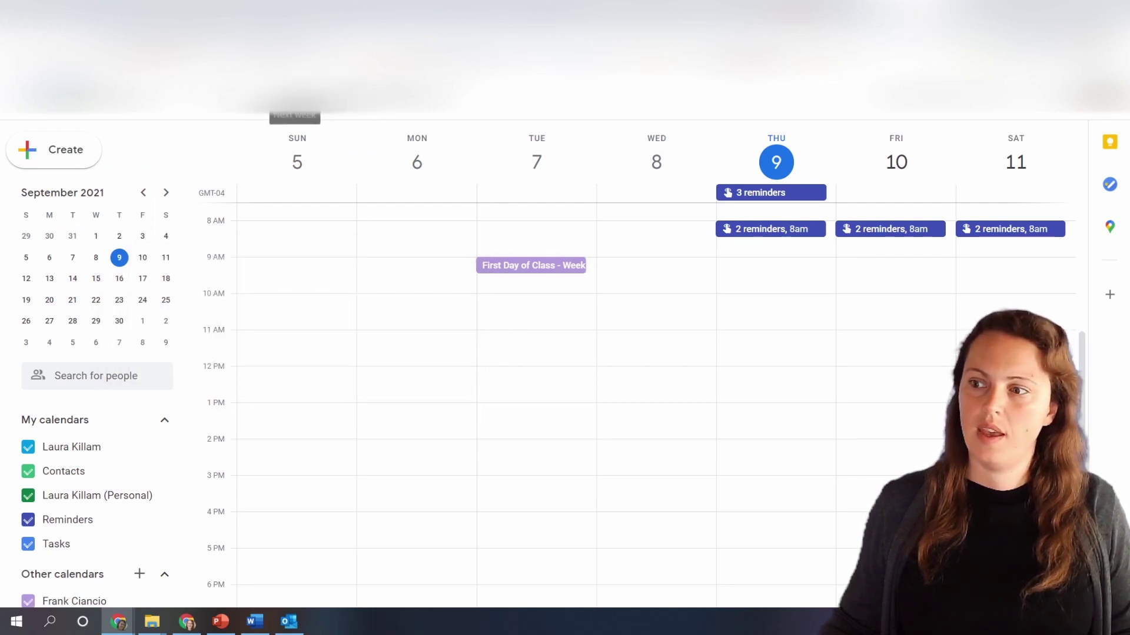
pyautogui.click(296, 94)
pyautogui.scroll(-3, 161, 429)
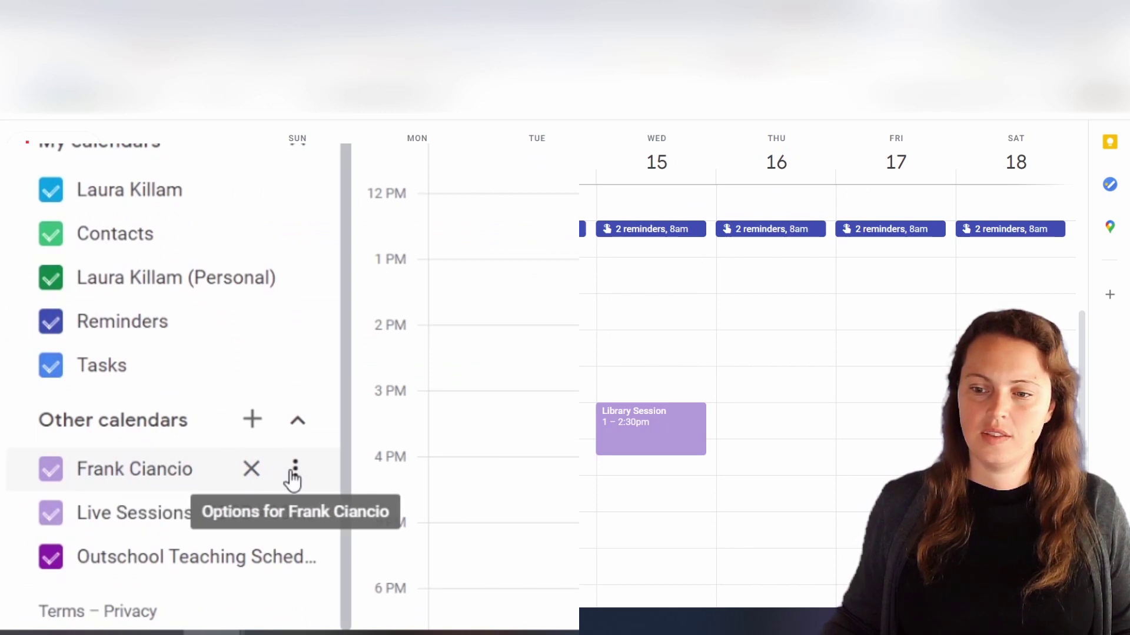
# Rename the new Google calendar to 'Blackboard' in its settings and return to the week view.
pyautogui.click(294, 469)
pyautogui.click(344, 394)
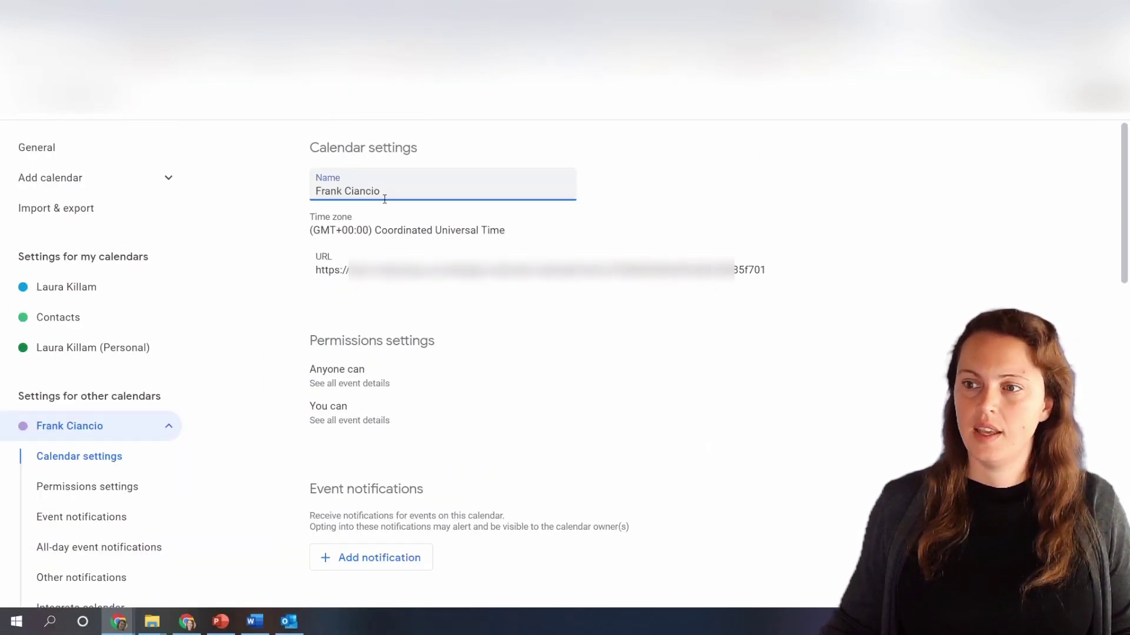
pyautogui.moveTo(385, 199); pyautogui.dragTo(262, 196)
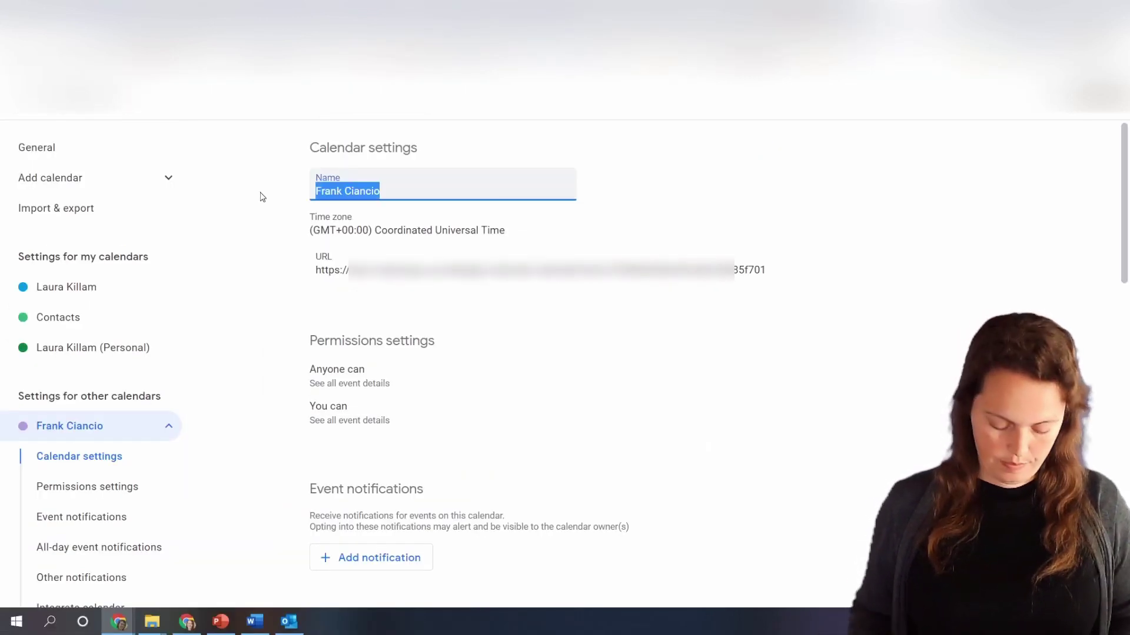
pyautogui.write('Blackboard')
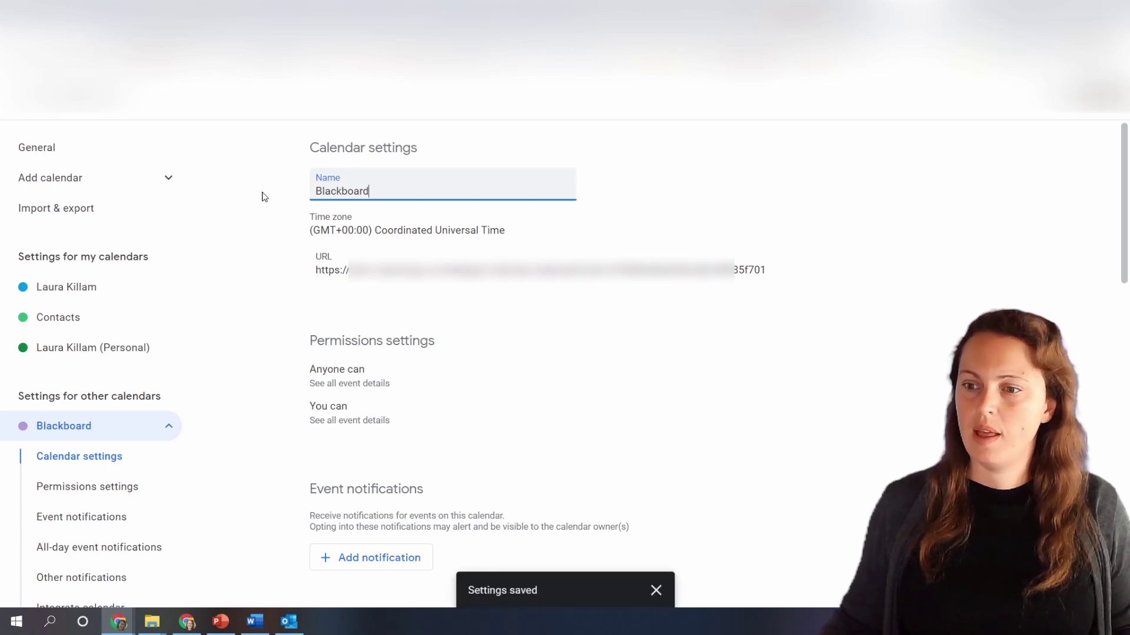
pyautogui.scroll(-1, 495, 406)
pyautogui.scroll(-4, 496, 405)
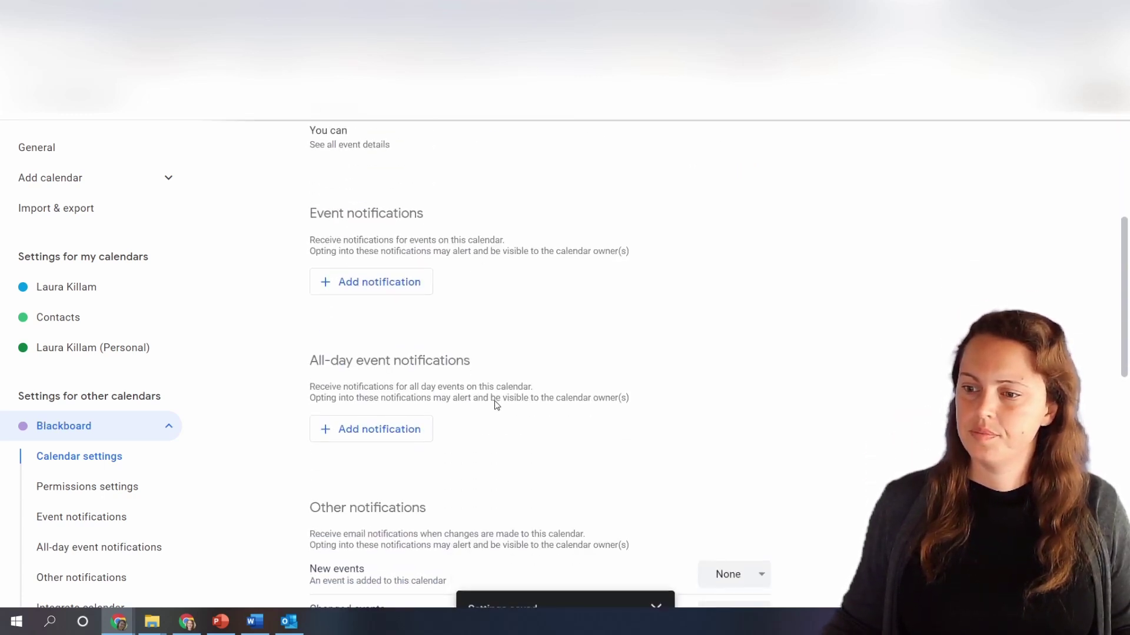
pyautogui.scroll(5, 496, 406)
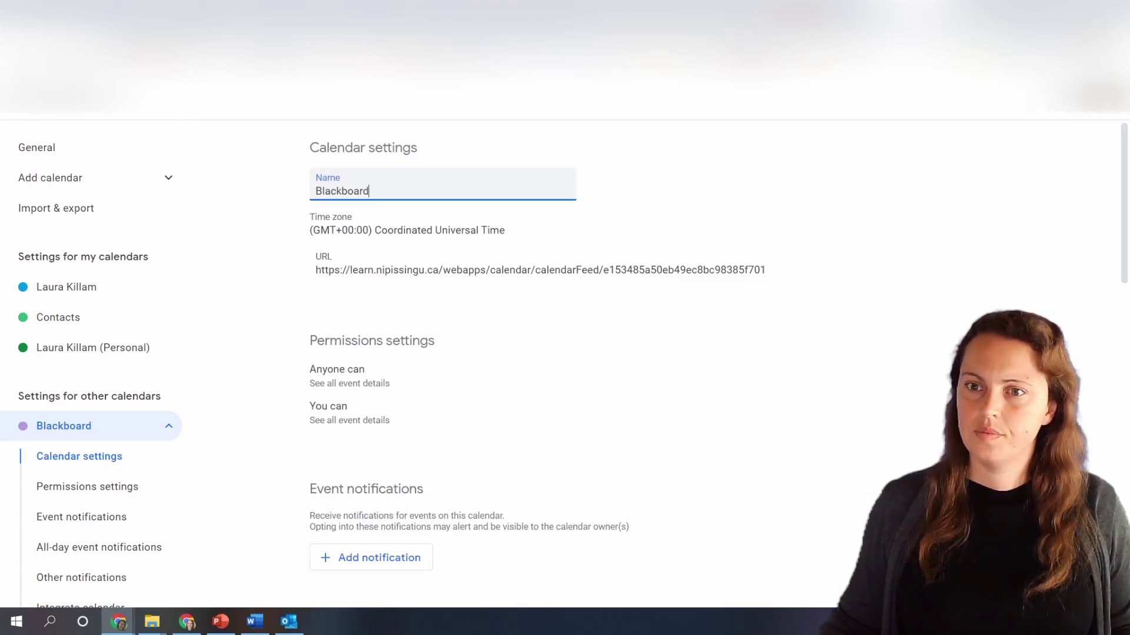
pyautogui.click(24, 100)
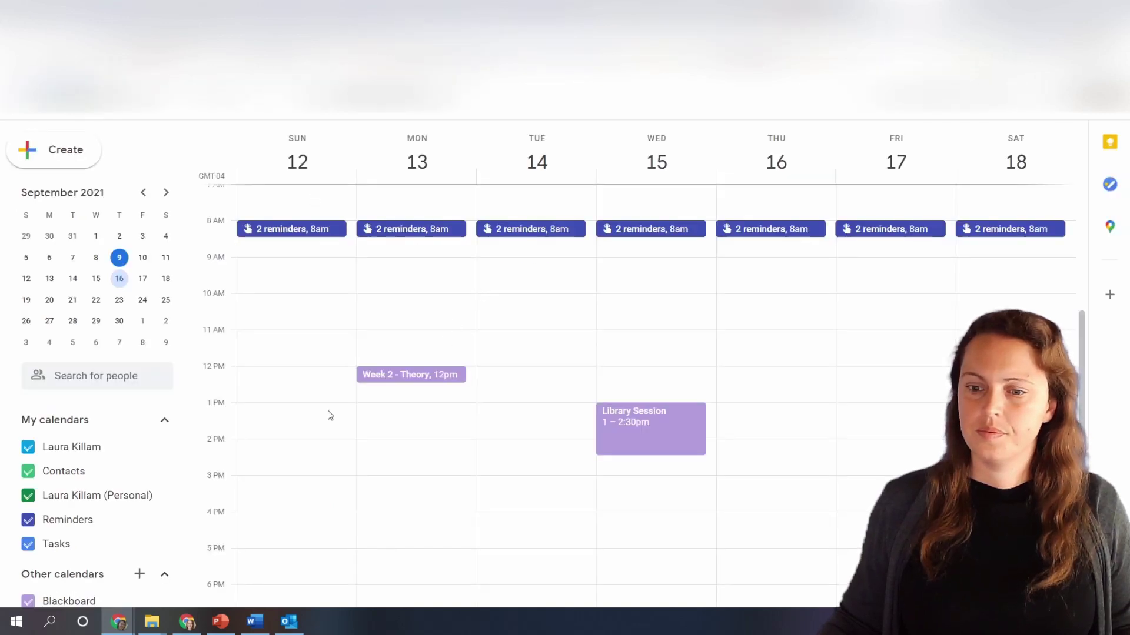
pyautogui.scroll(-1, 126, 471)
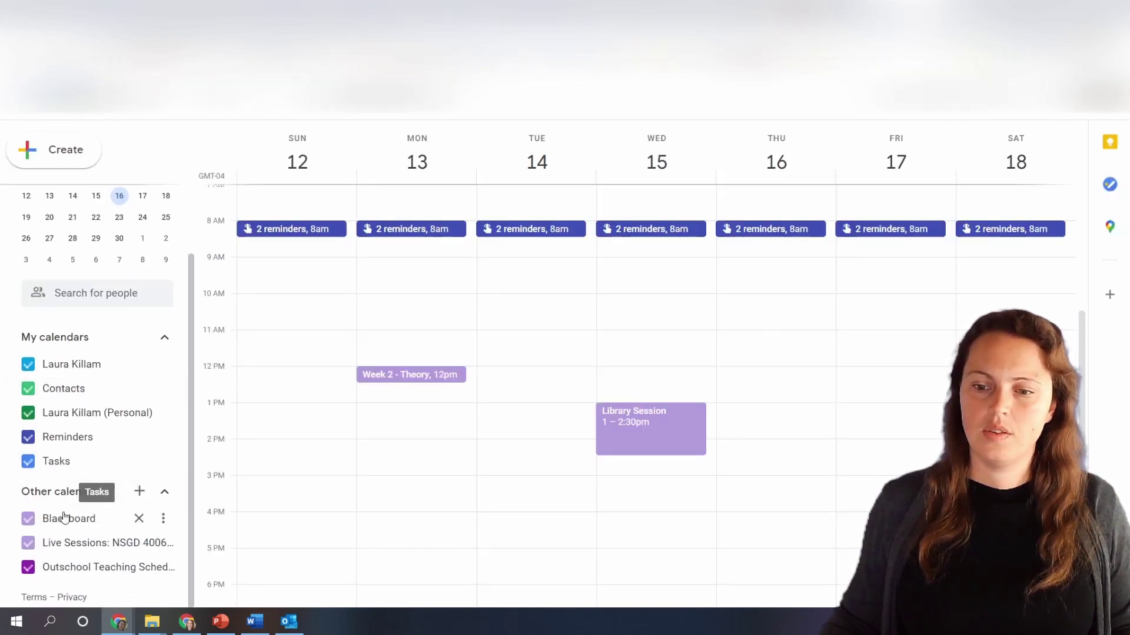
pyautogui.click(27, 518)
pyautogui.click(28, 518)
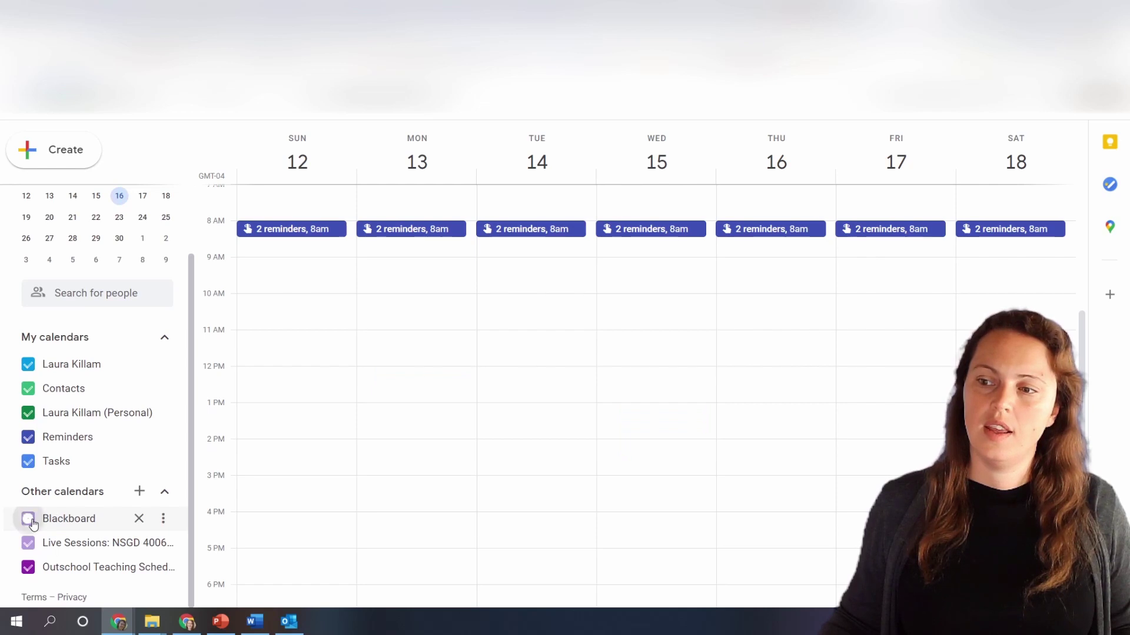